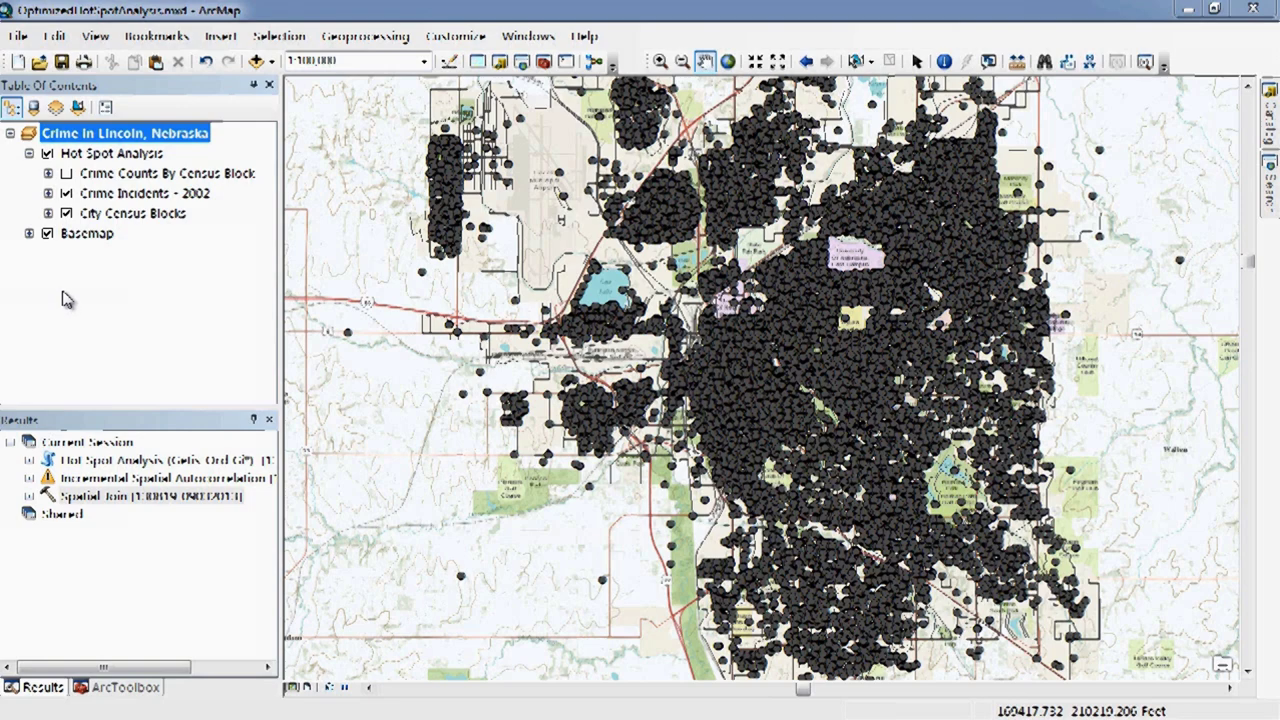
# Step: Show the Crime Counts By Census Block layer and expand the Incremental Spatial Autocorrelation result's outputs
pyautogui.click(66, 174)
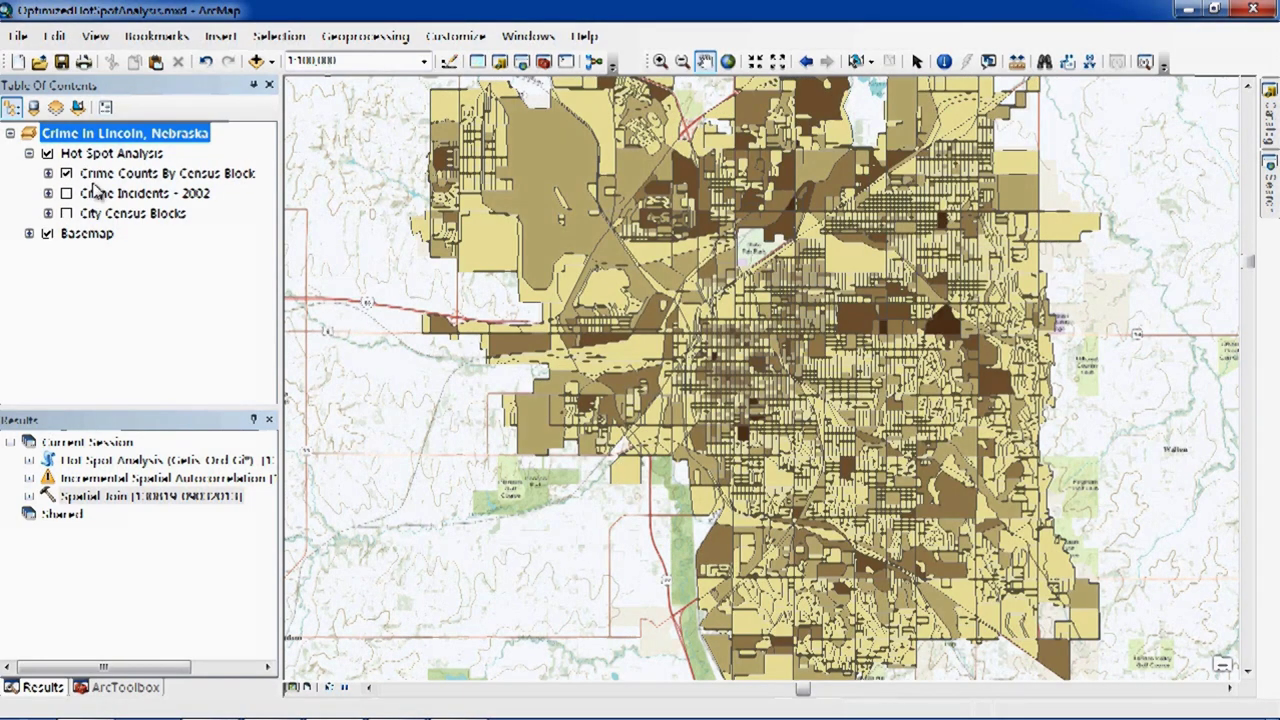
pyautogui.click(151, 496)
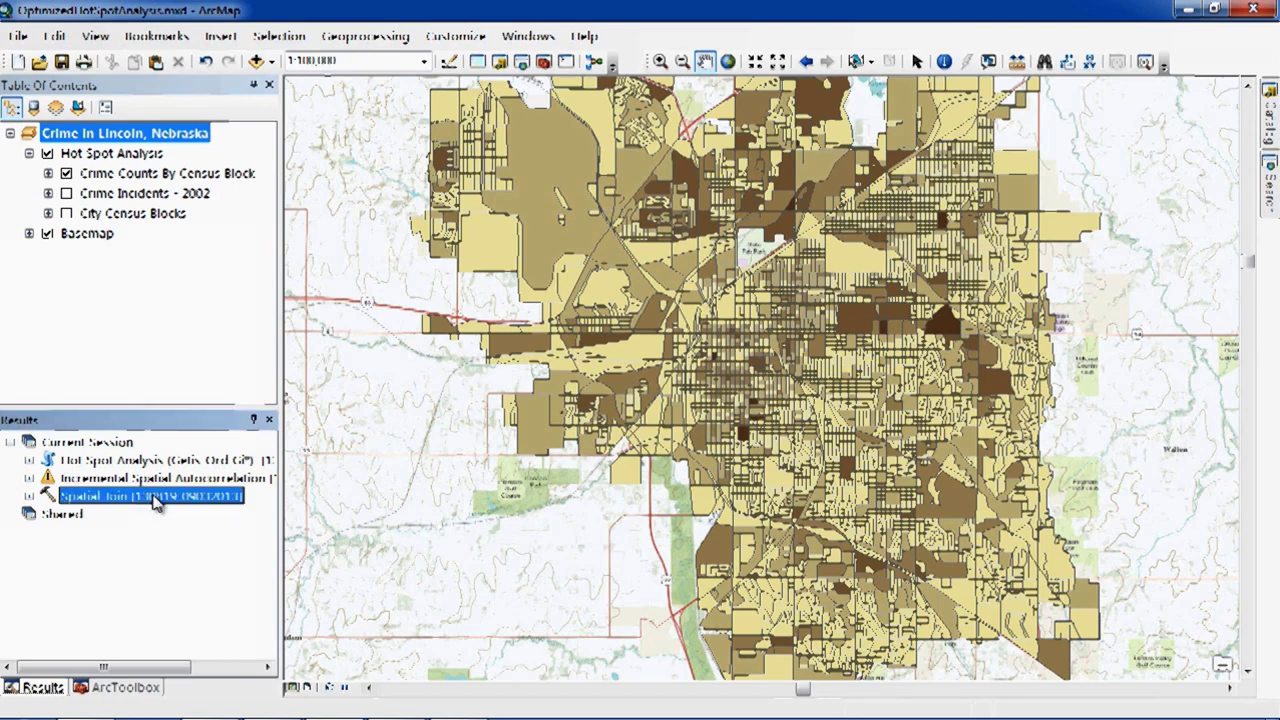
pyautogui.click(157, 480)
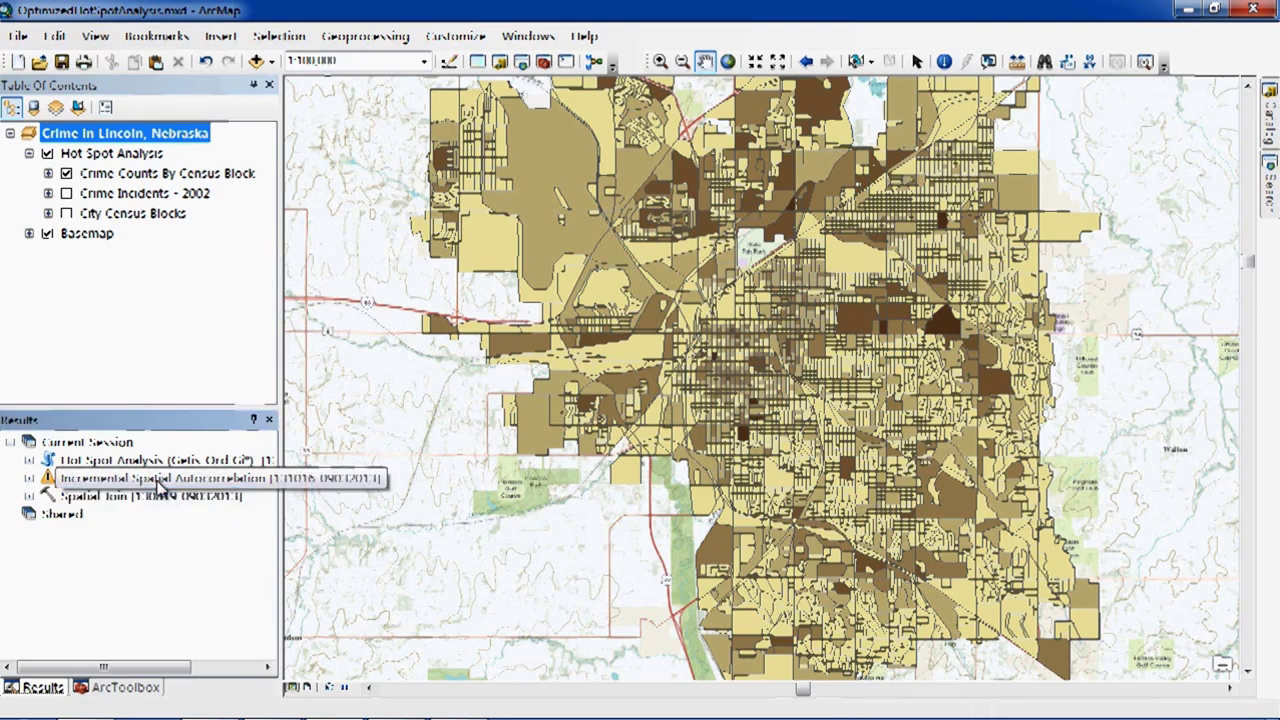
pyautogui.click(29, 479)
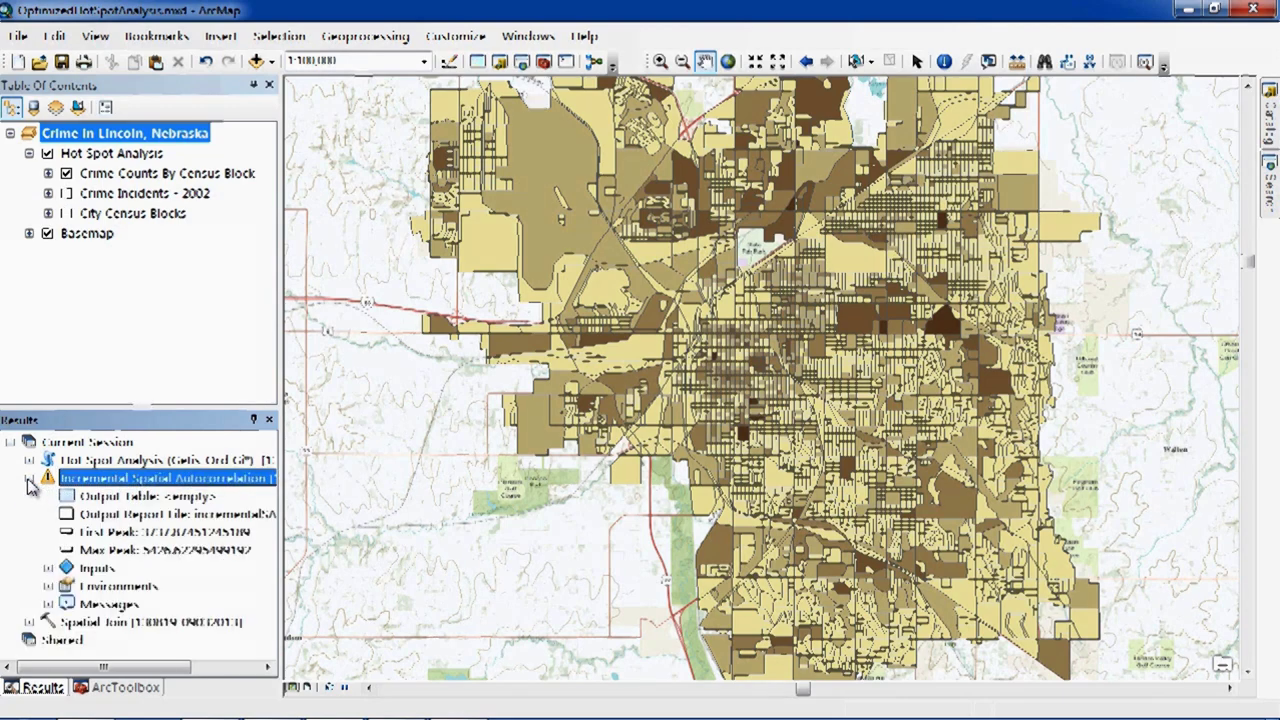
pyautogui.doubleClick(95, 515)
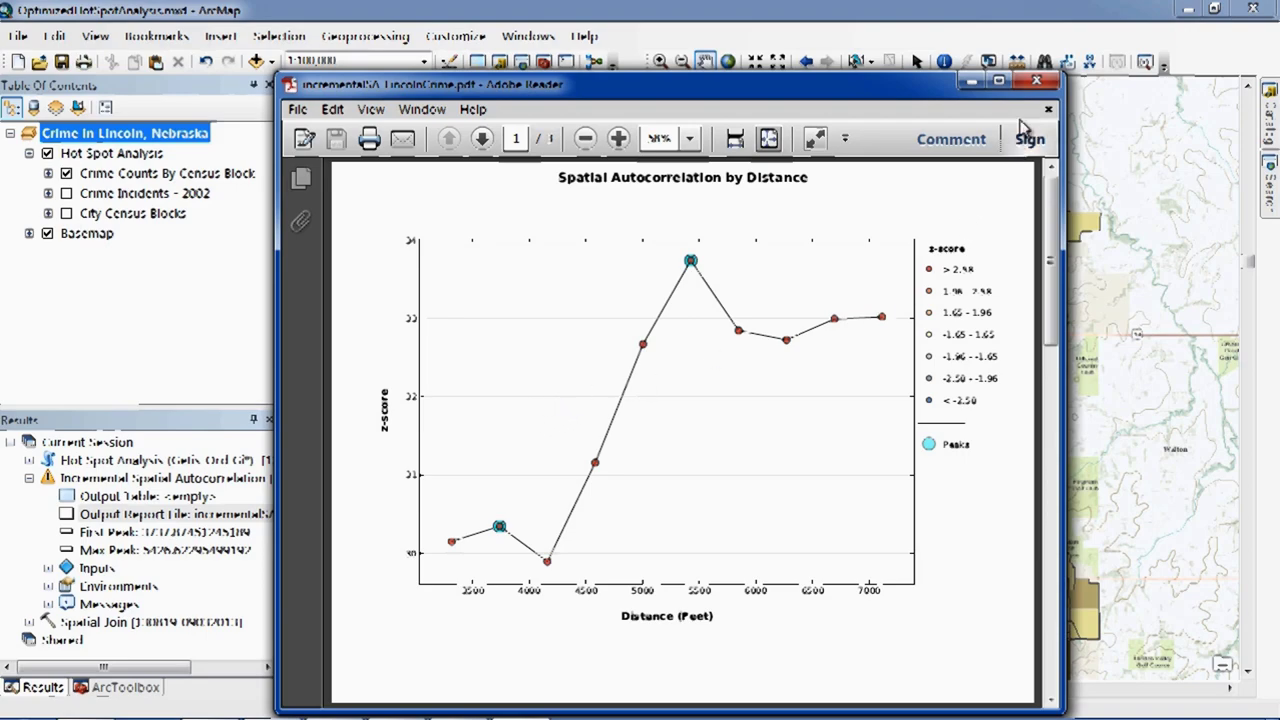
pyautogui.click(1036, 82)
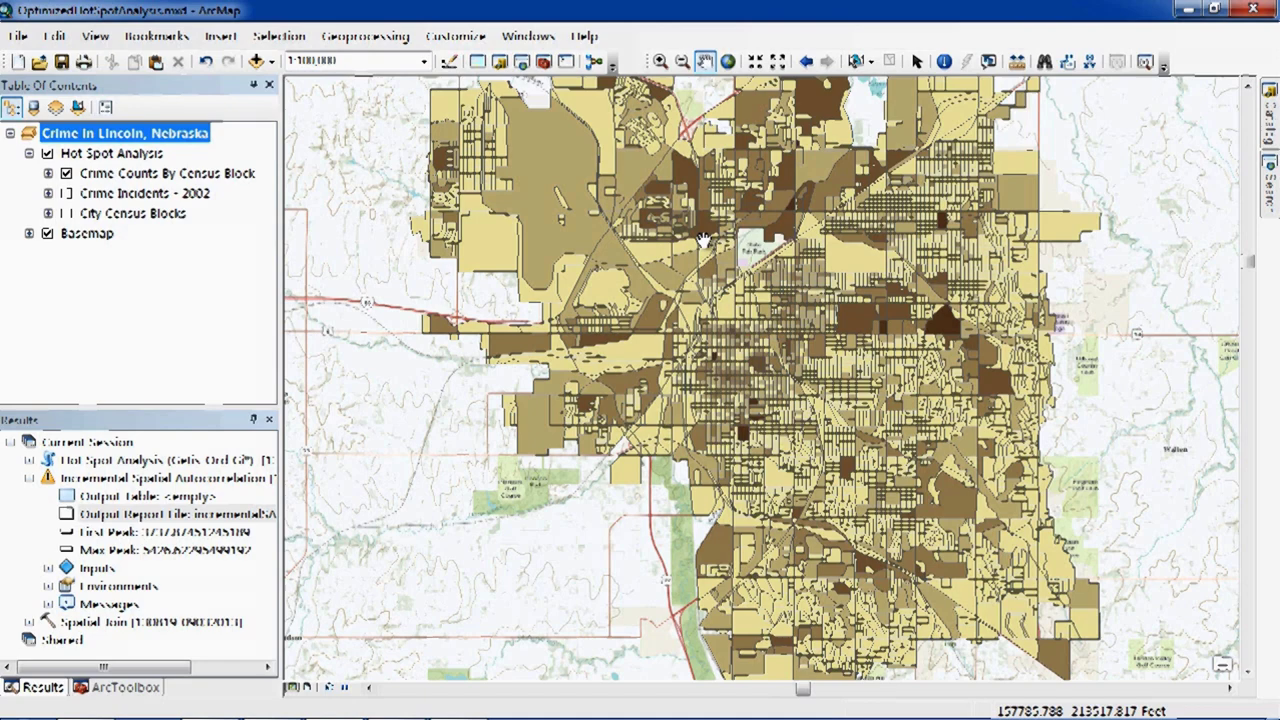
# Step: Collapse the Incremental Spatial Autocorrelation result and review the earlier Hot Spot Analysis settings without rerunning
pyautogui.click(66, 478)
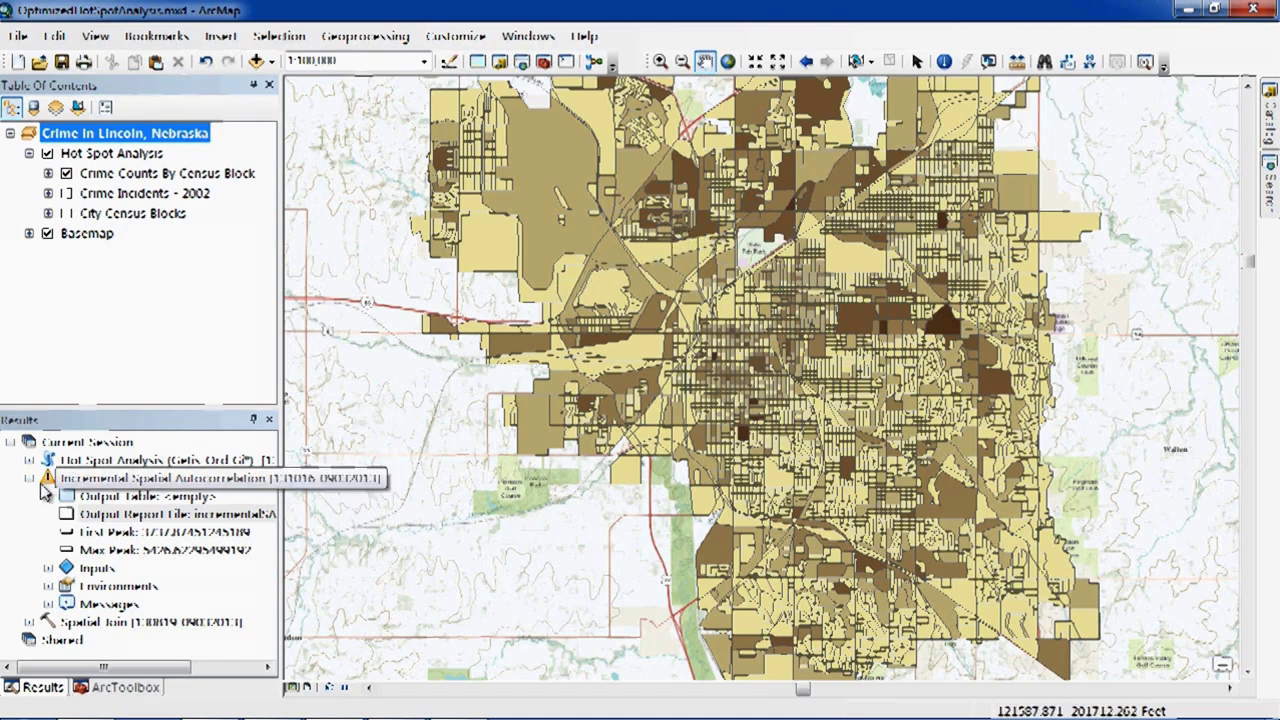
pyautogui.click(29, 478)
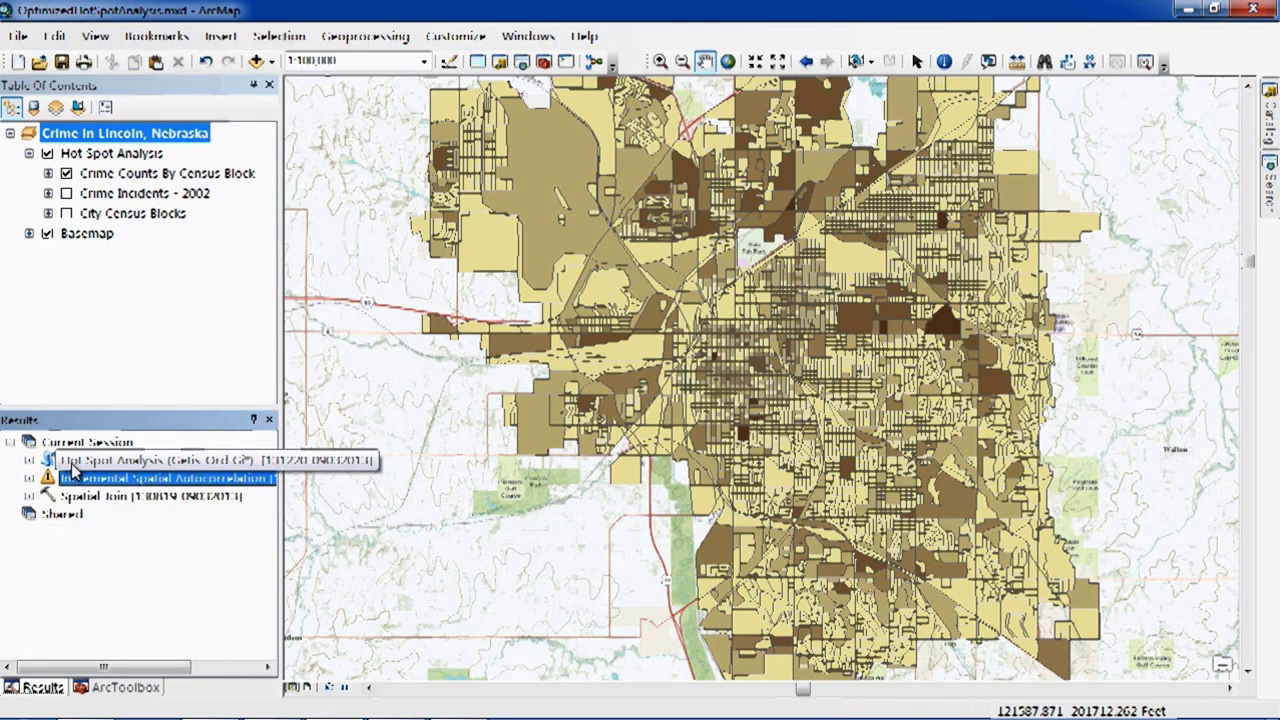
pyautogui.doubleClick(72, 462)
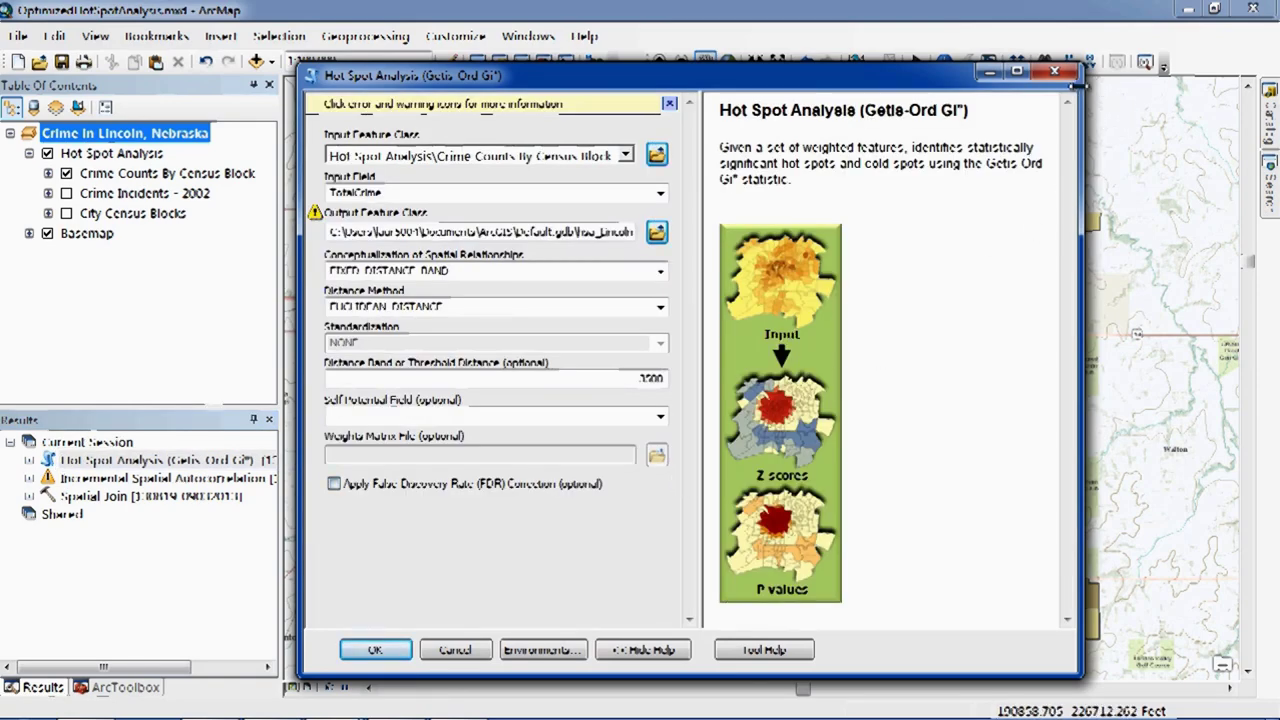
pyautogui.click(1054, 71)
# Step: In Optimized Hot Spot Analysis, use Crime Incidents - 2002 as input, output CrimeHotSpots in Default.gdb
pyautogui.click(125, 688)
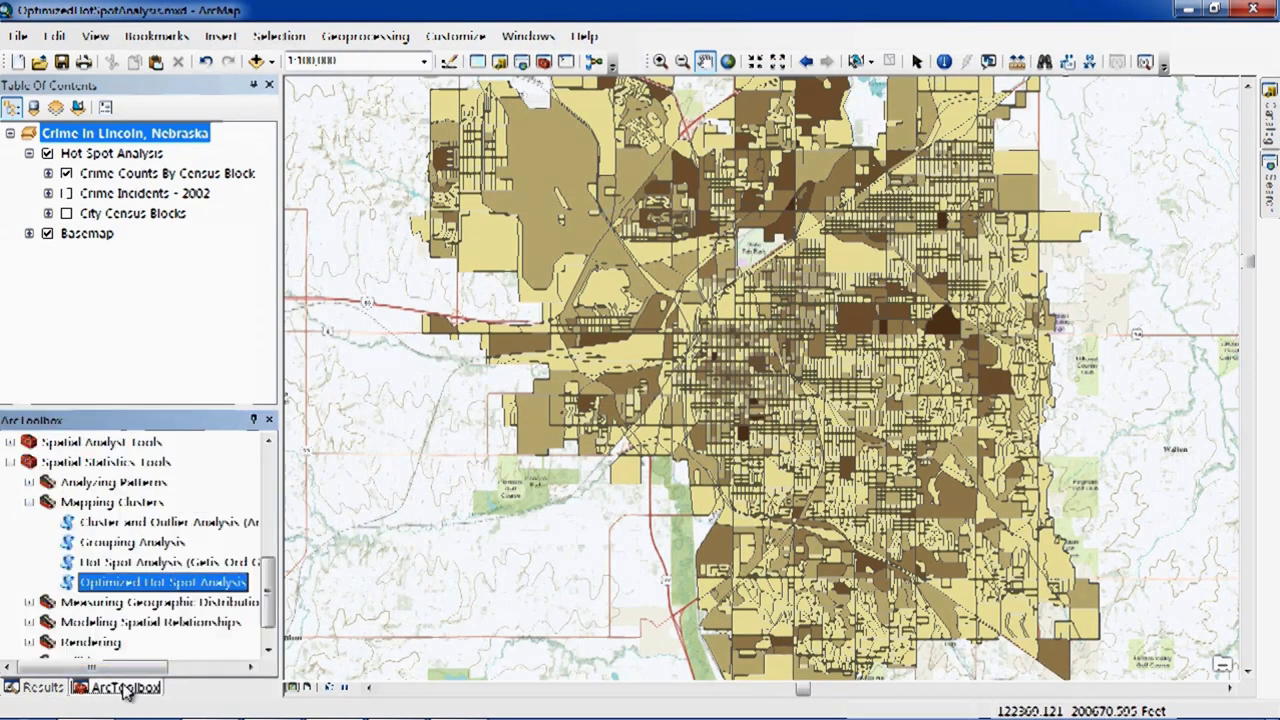
pyautogui.doubleClick(152, 584)
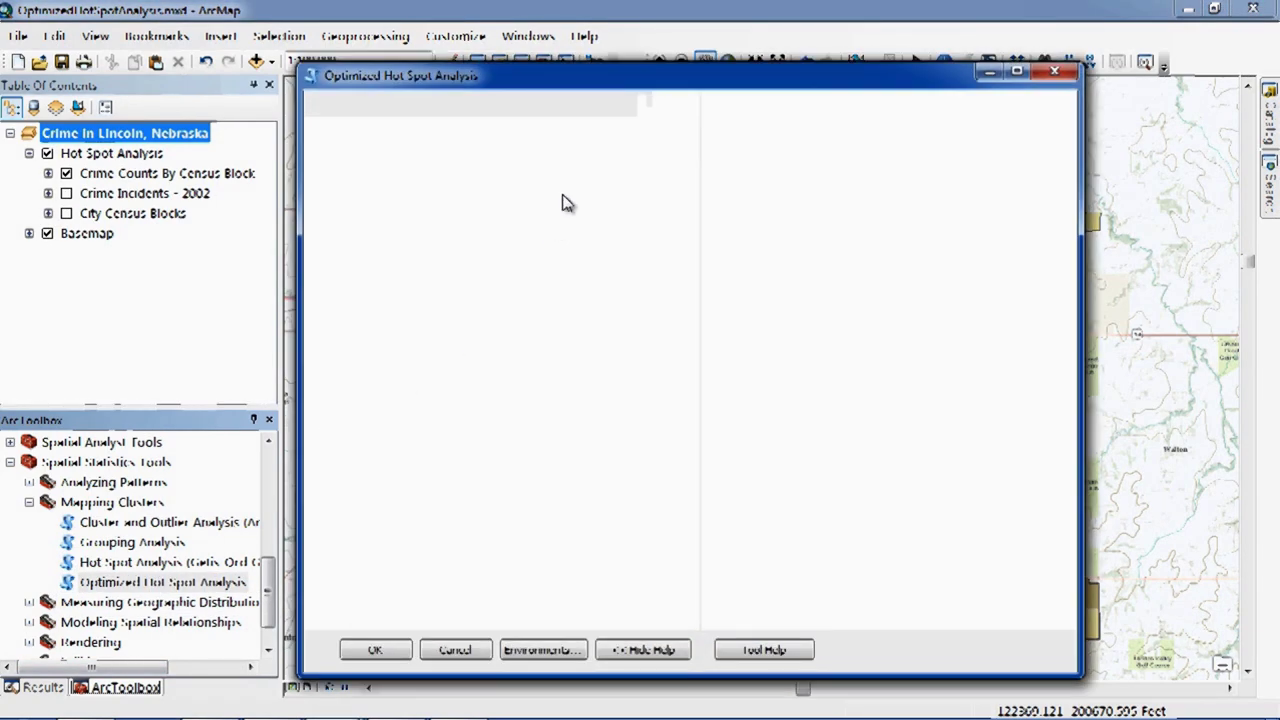
pyautogui.click(627, 134)
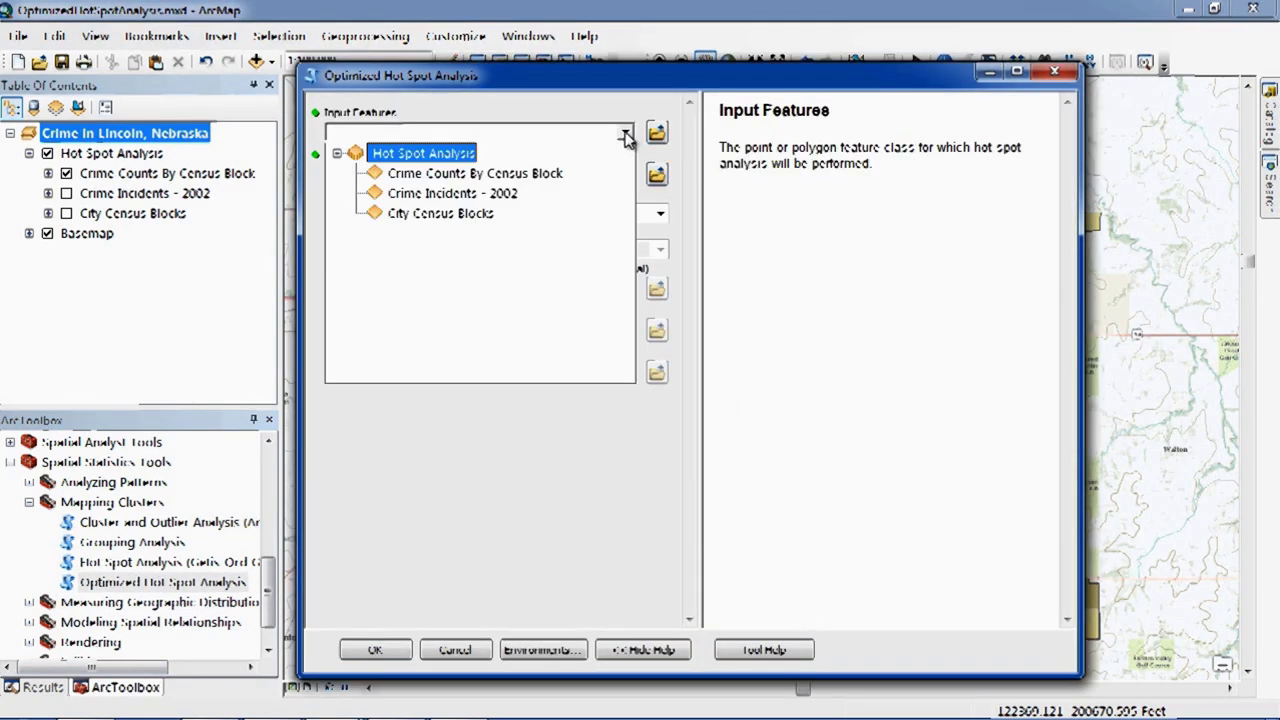
pyautogui.click(478, 195)
pyautogui.click(620, 173)
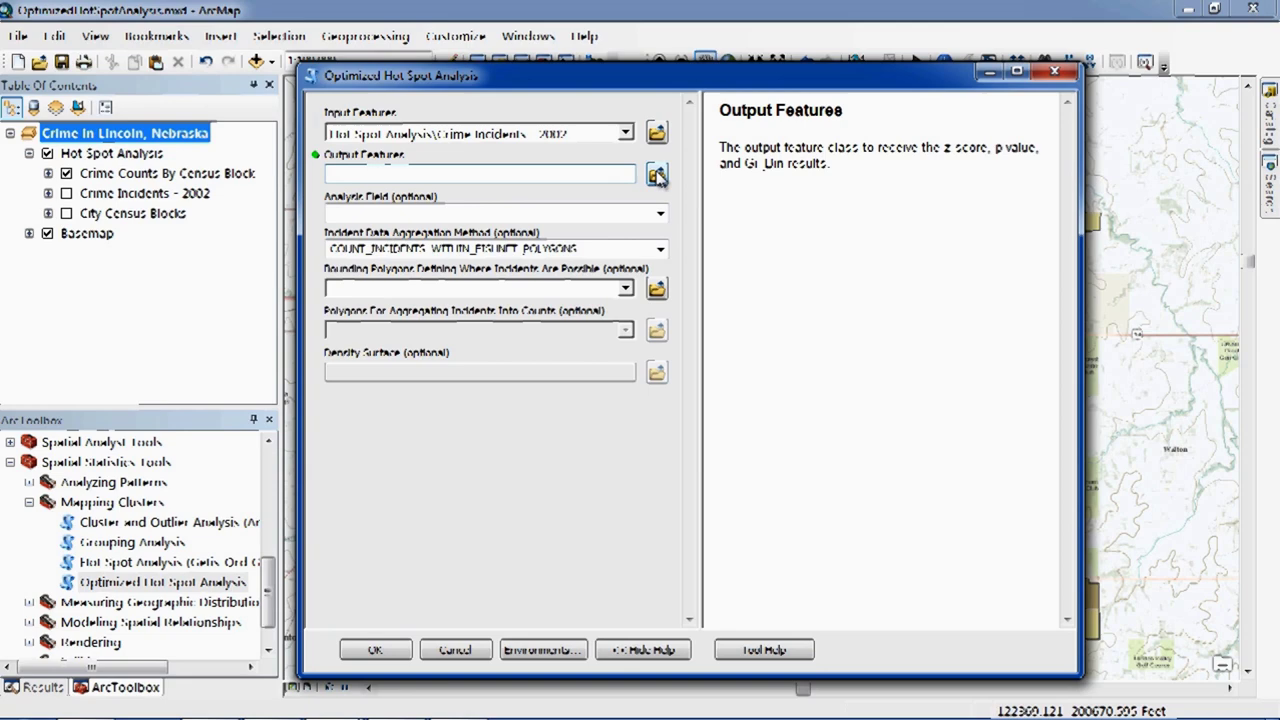
pyautogui.click(657, 176)
pyautogui.write('CrimeHotSpots')
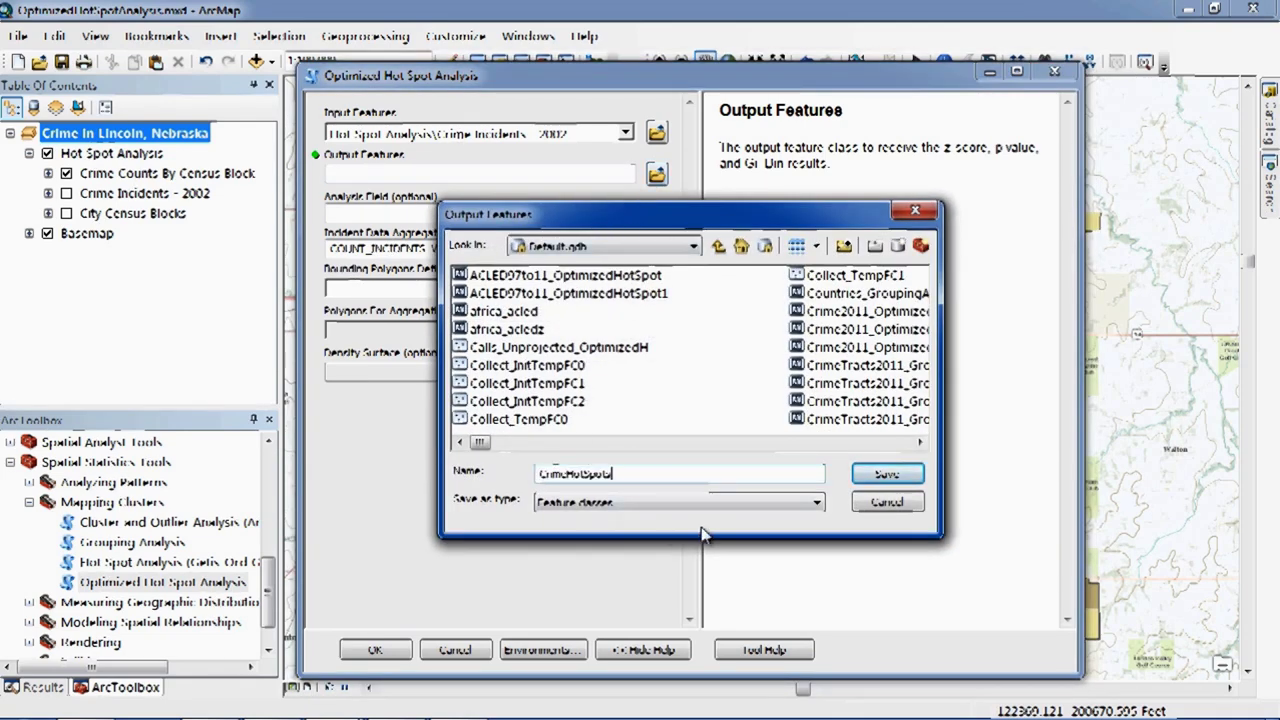
pyautogui.click(889, 477)
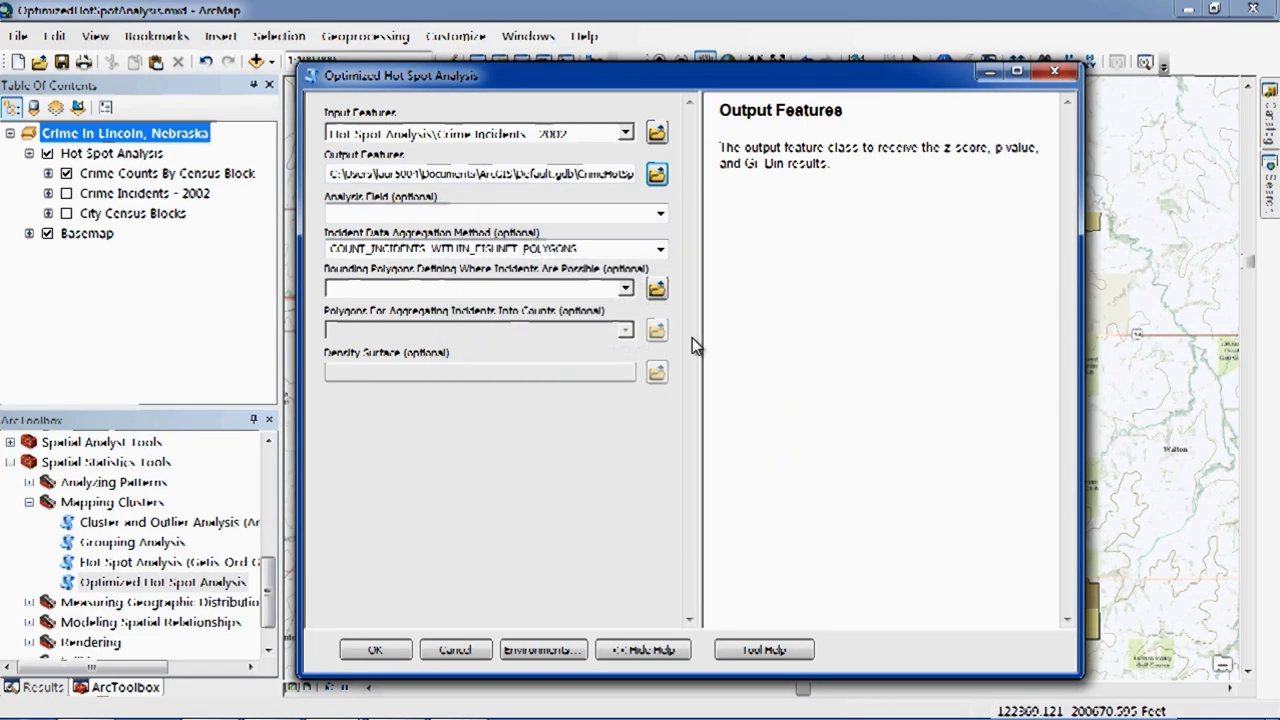
# Step: Count incidents within City Census Blocks aggregation polygons and run the analysis
pyautogui.click(660, 250)
pyautogui.click(575, 277)
pyautogui.click(625, 332)
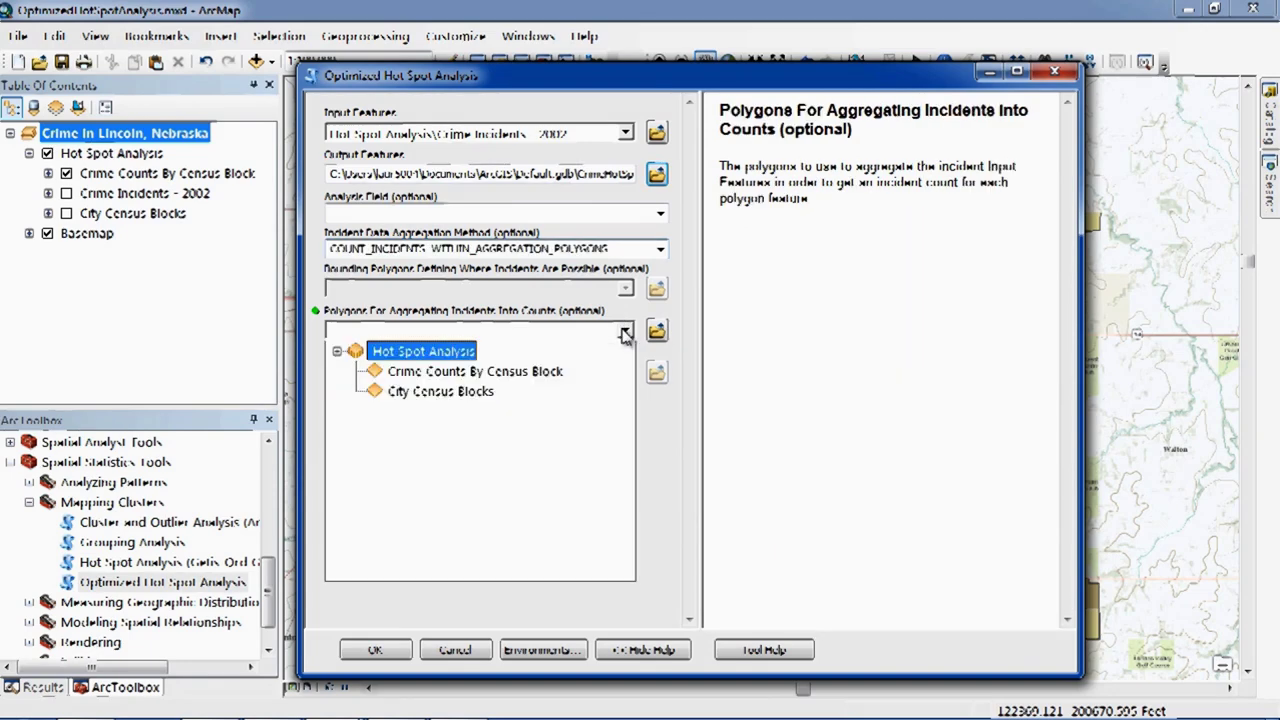
pyautogui.click(468, 391)
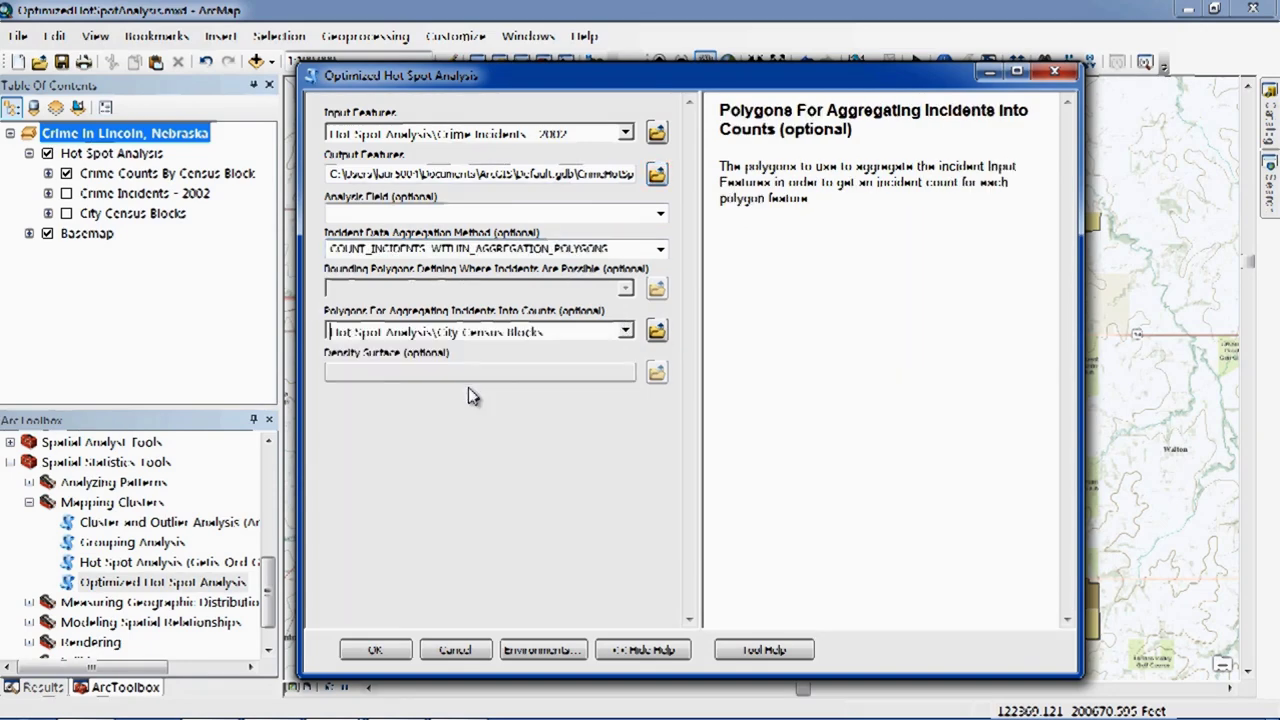
pyautogui.click(375, 650)
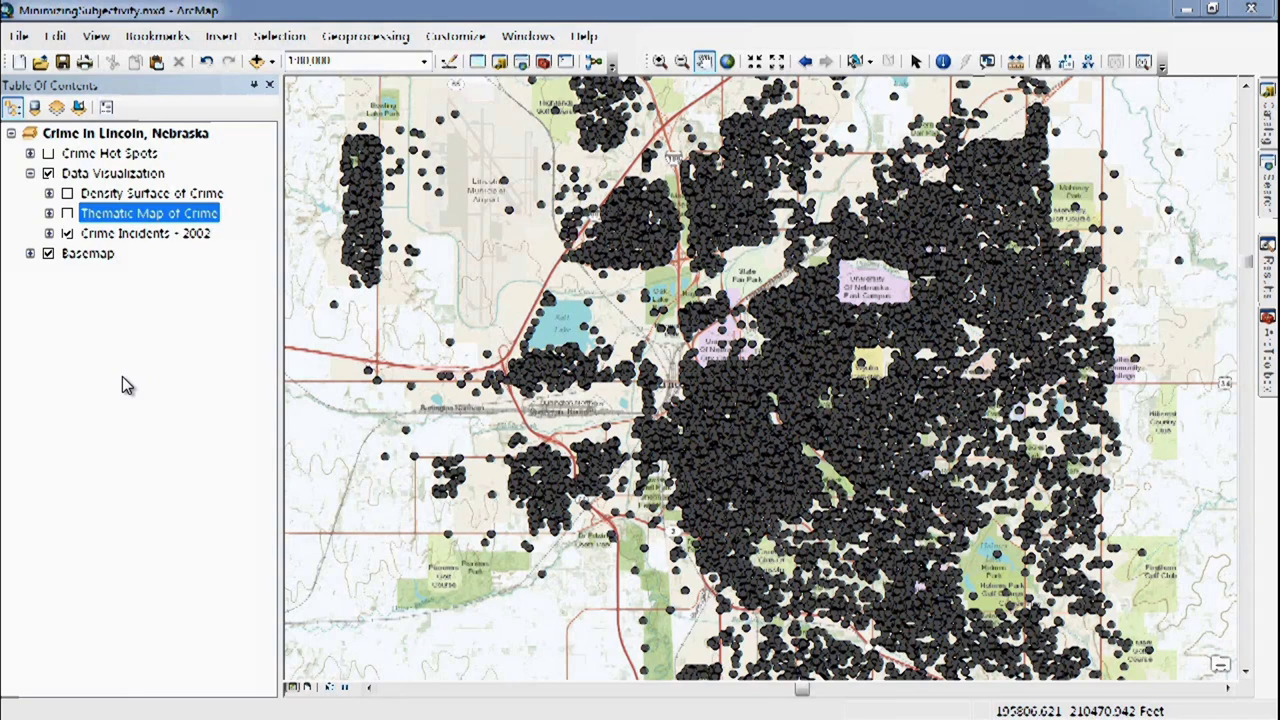
# Step: Turn on the Thematic Map of Crime layer and bring up its layer properties
pyautogui.click(67, 214)
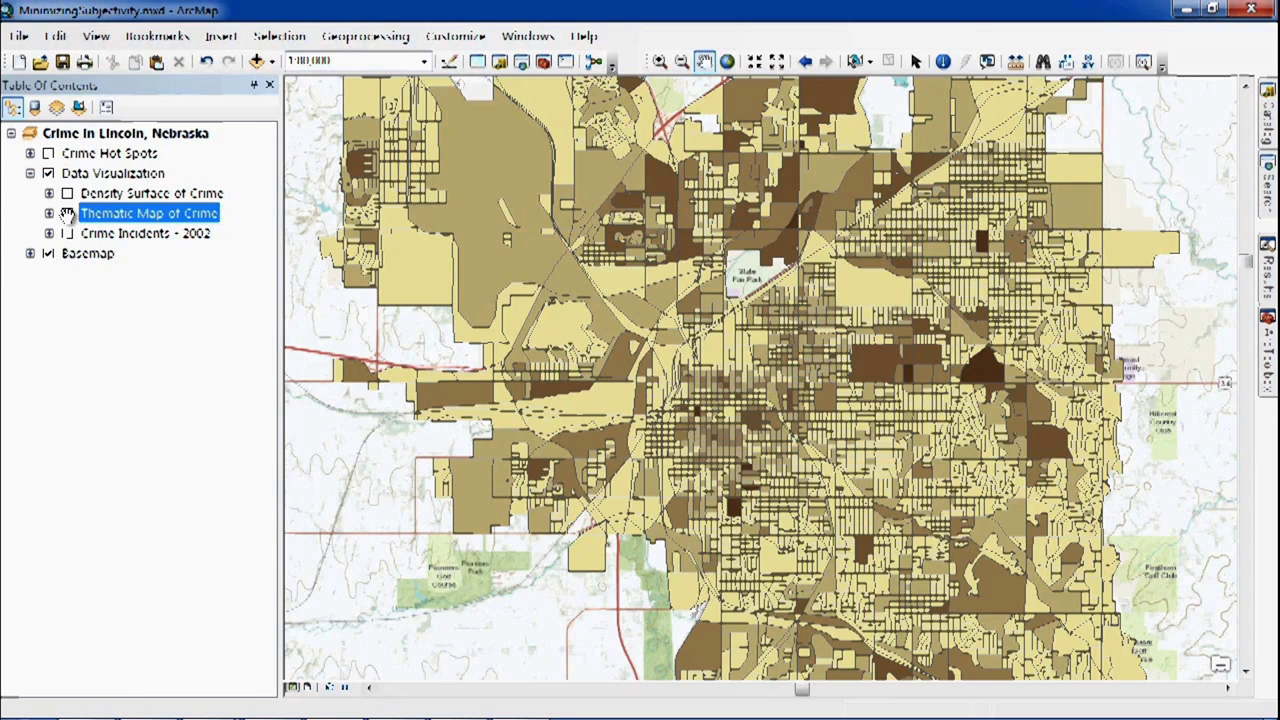
pyautogui.click(67, 213)
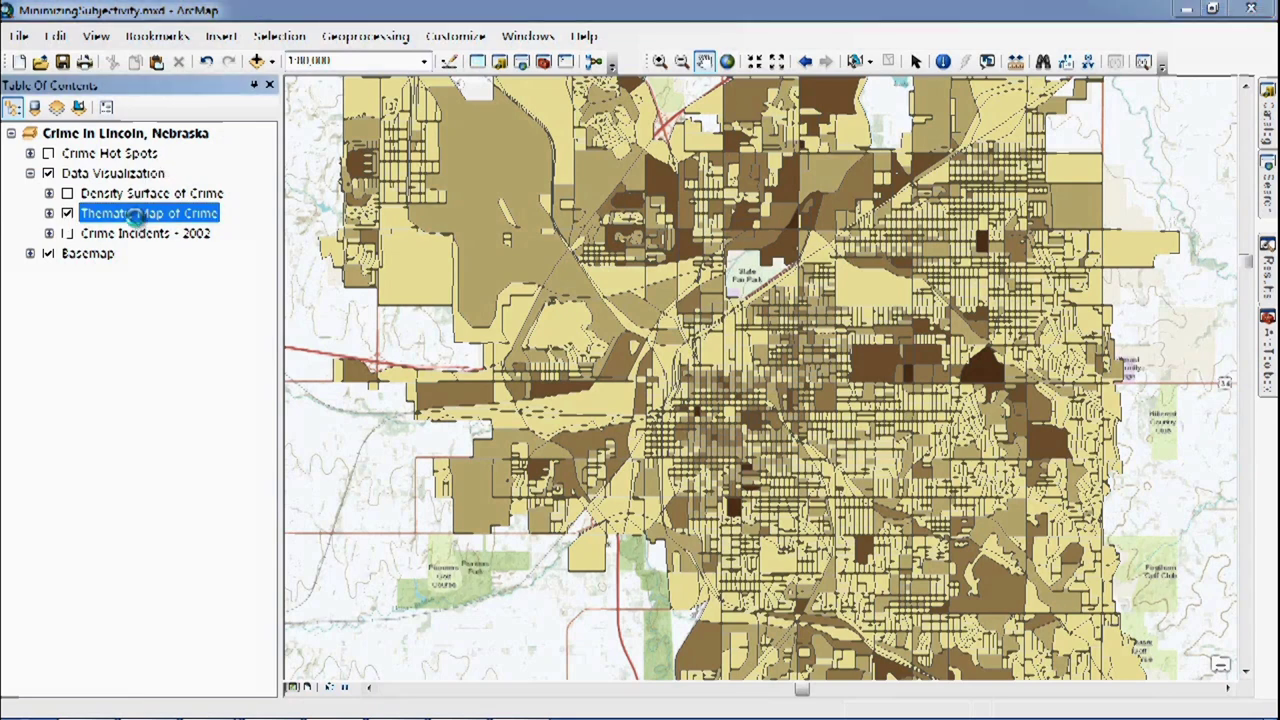
pyautogui.doubleClick(137, 216)
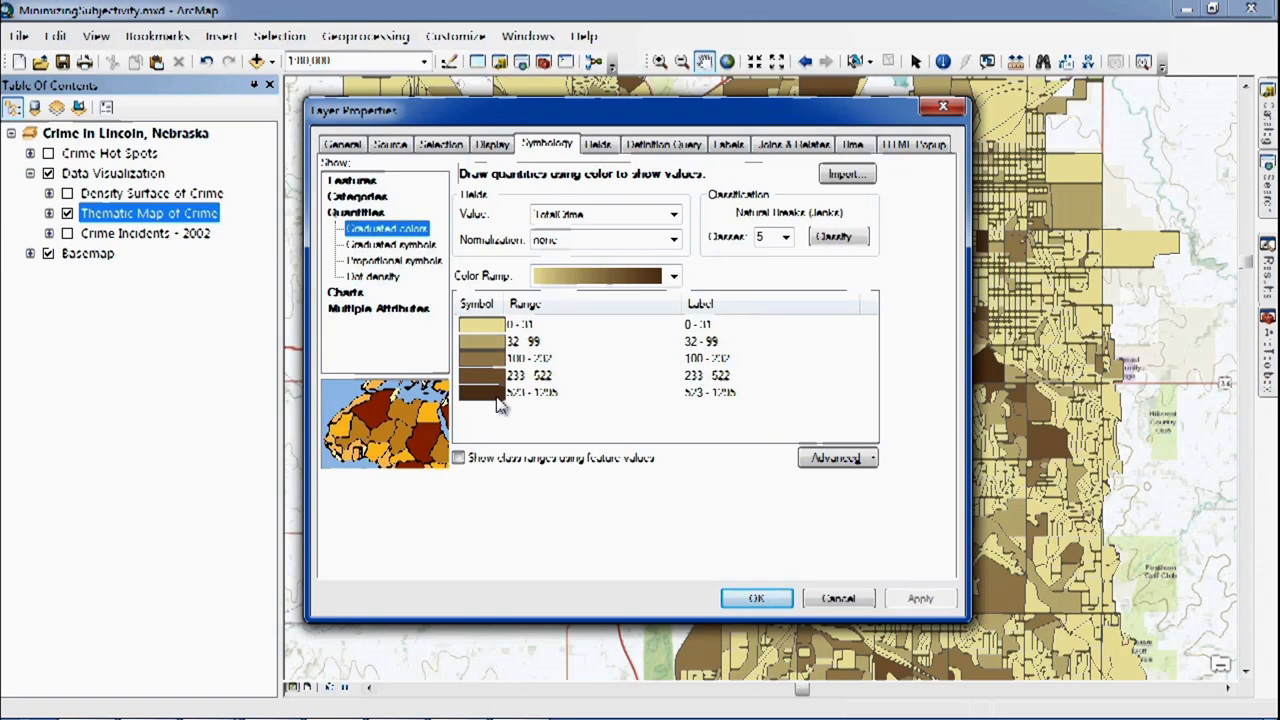
# Step: Change the thematic map's classification method to Quantile, apply it, then turn on the density surface
pyautogui.click(850, 238)
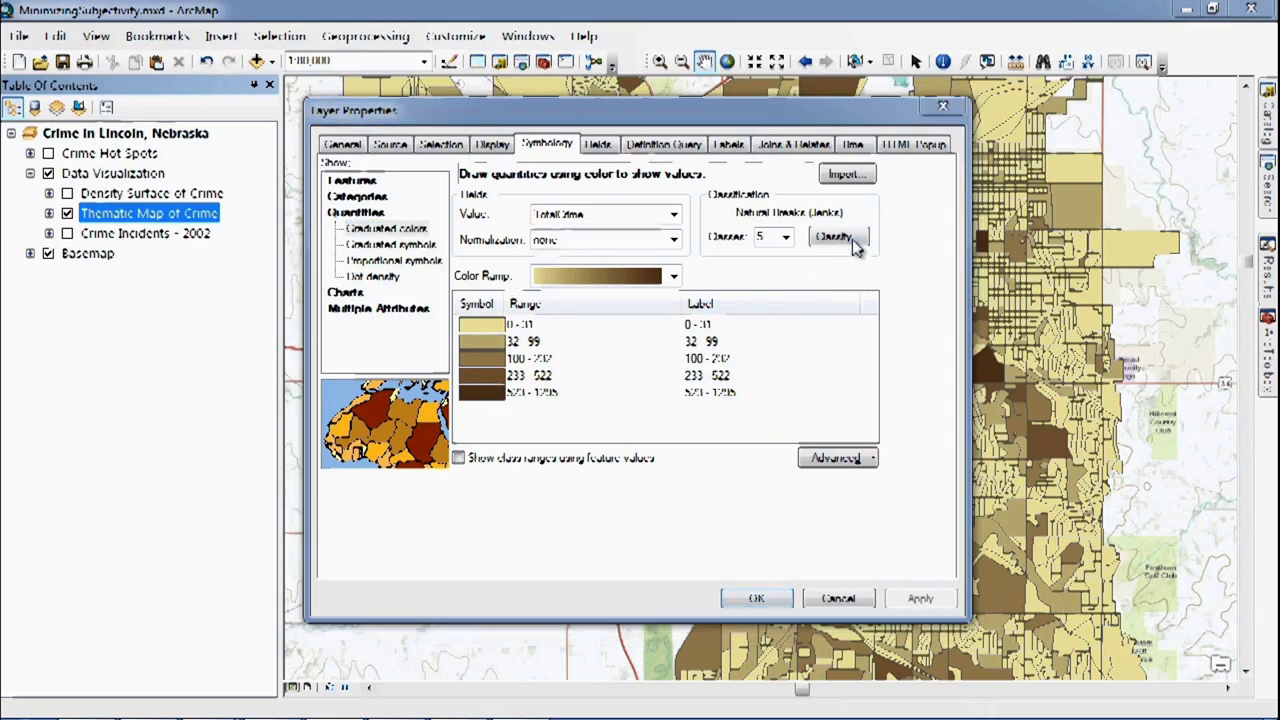
pyautogui.click(547, 172)
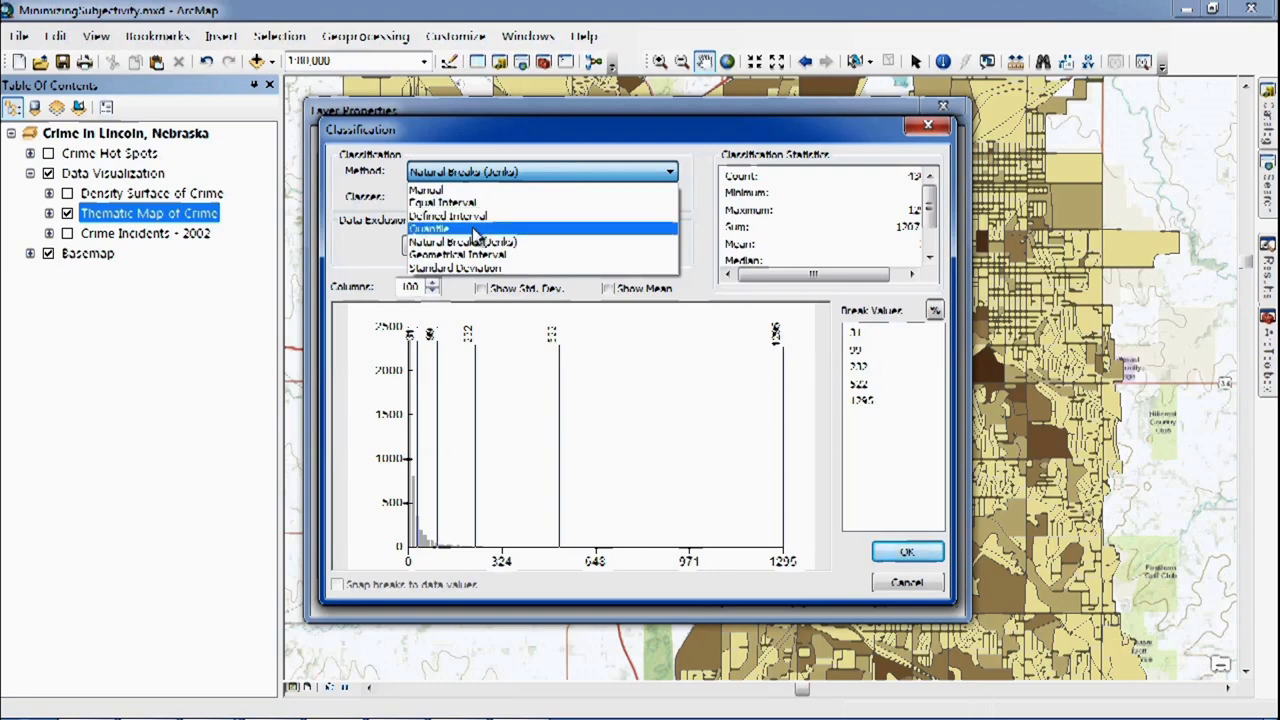
pyautogui.click(473, 229)
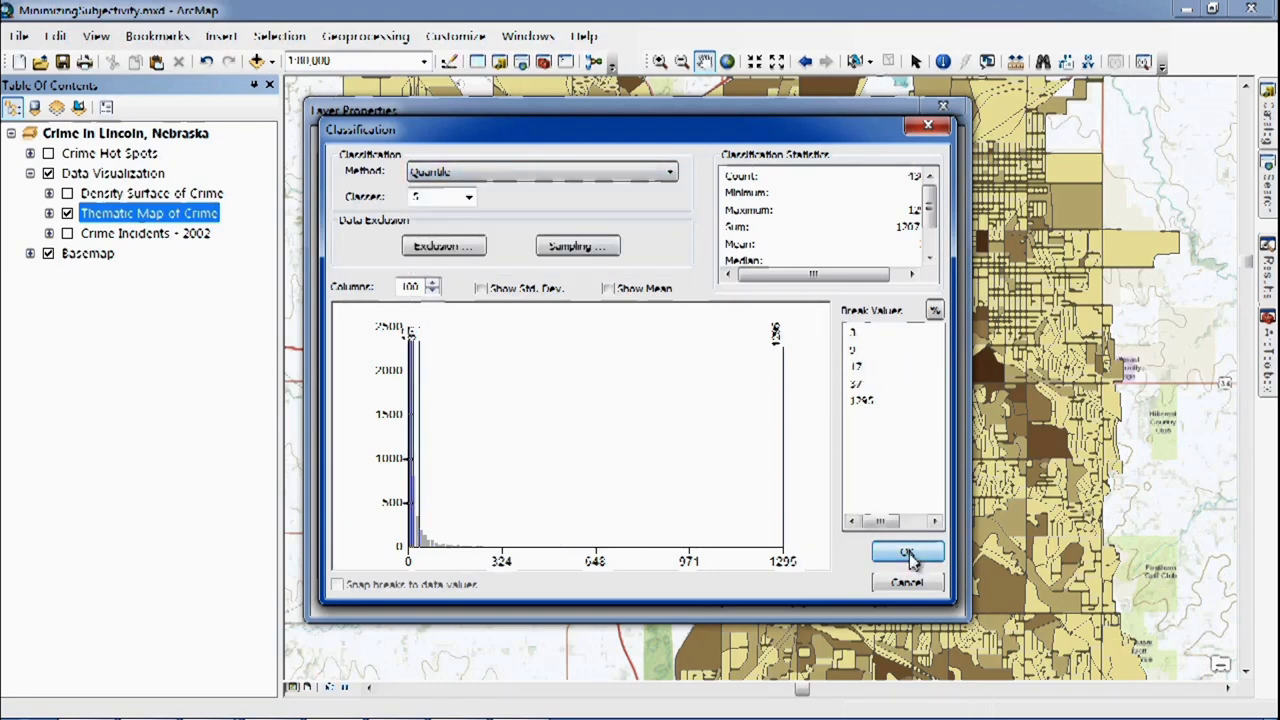
pyautogui.click(905, 552)
pyautogui.click(758, 598)
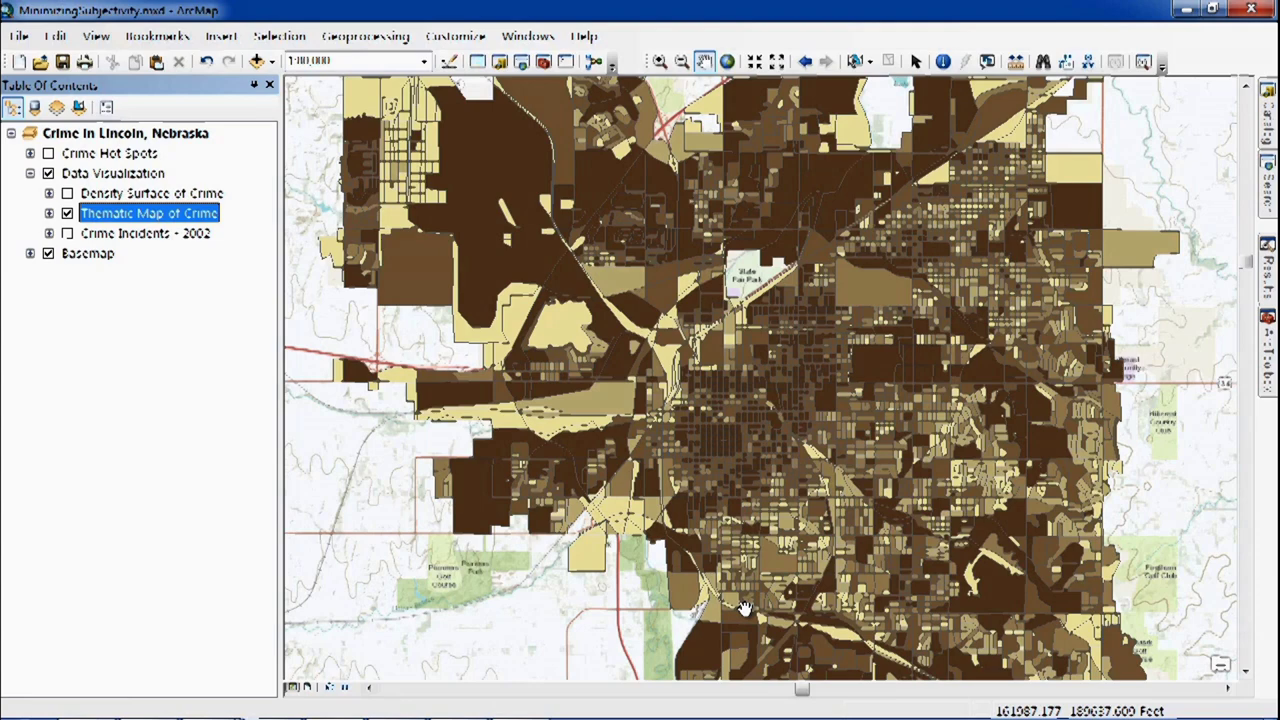
pyautogui.click(67, 213)
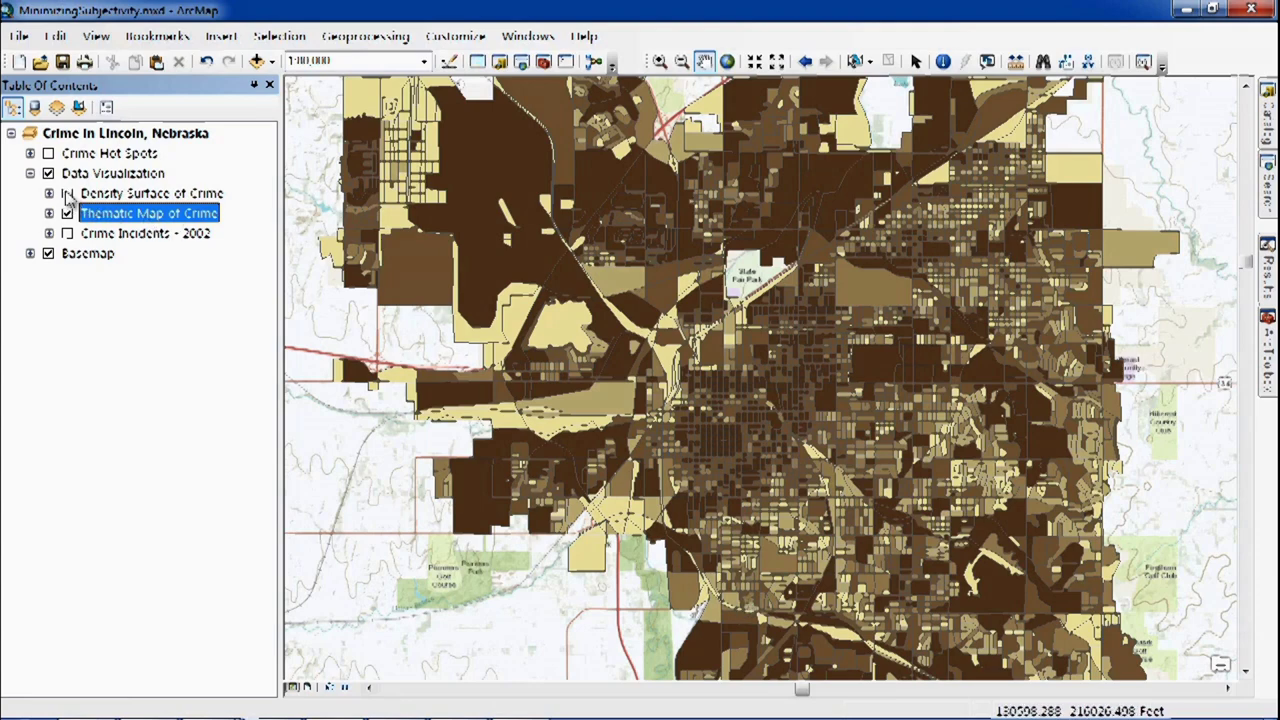
# Step: Hide the thematic map and switch Density Surface of Crime symbology to Quantile classification
pyautogui.click(67, 193)
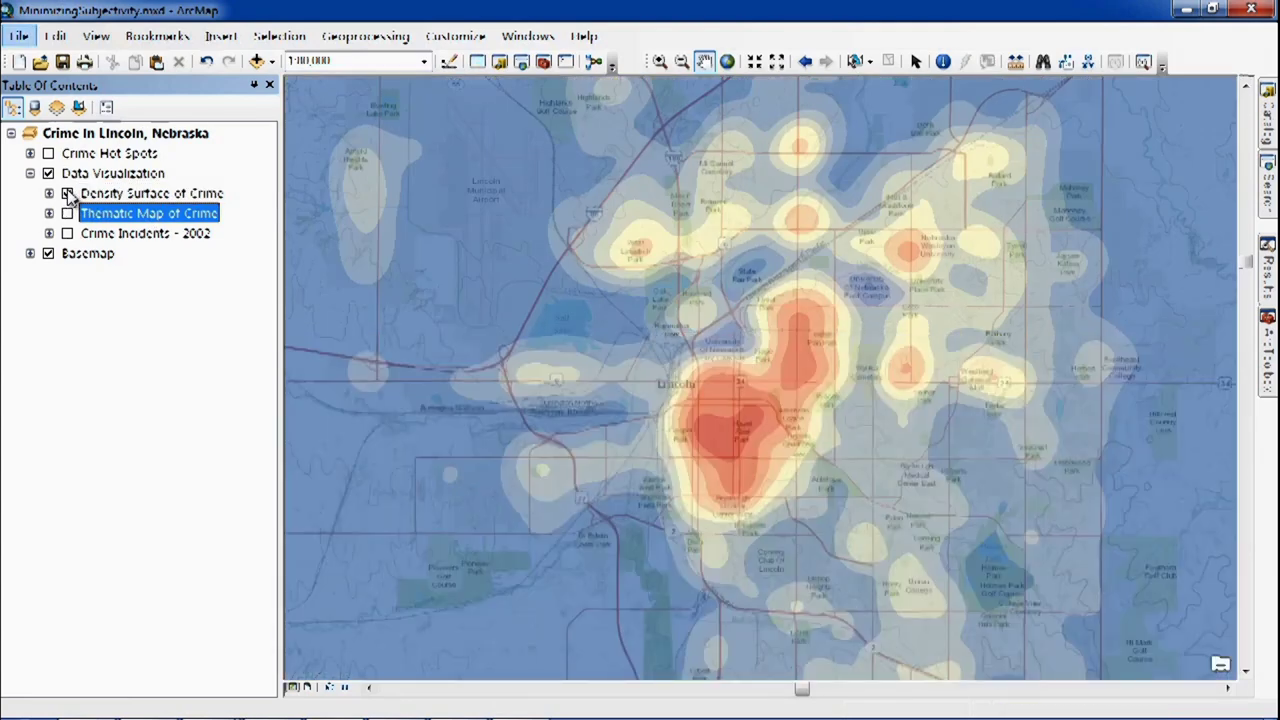
pyautogui.doubleClick(155, 193)
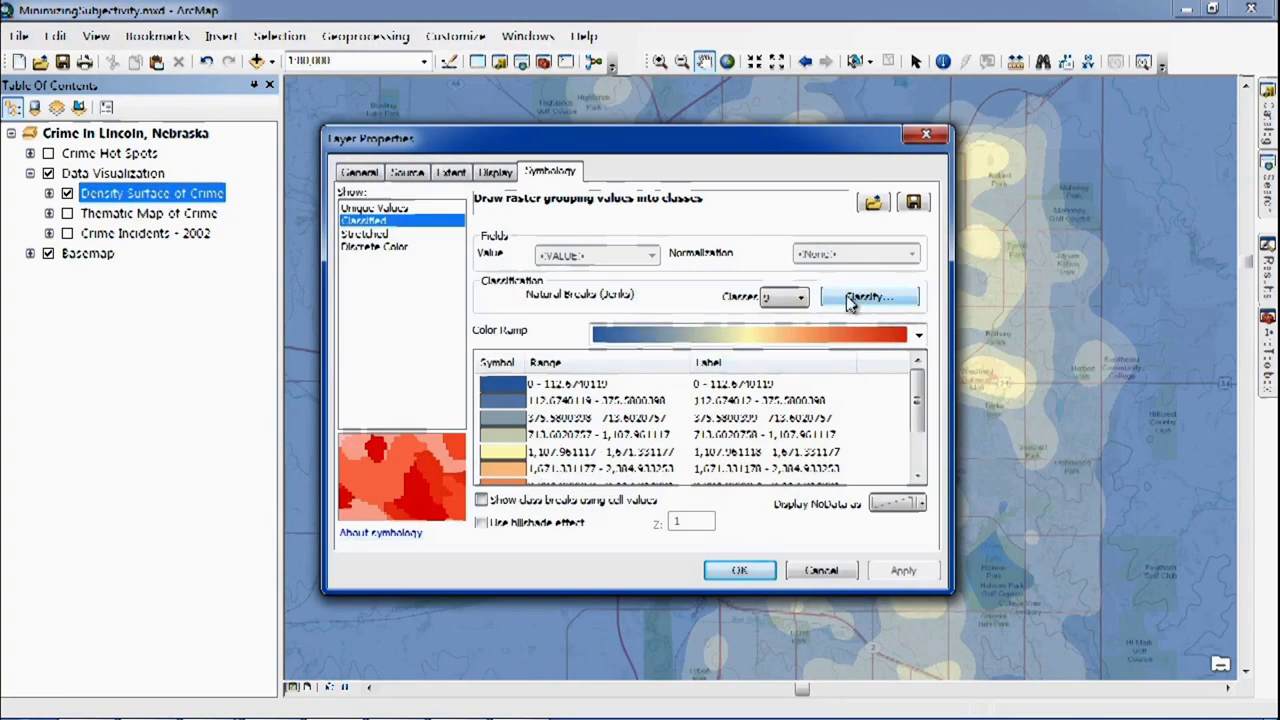
pyautogui.click(852, 300)
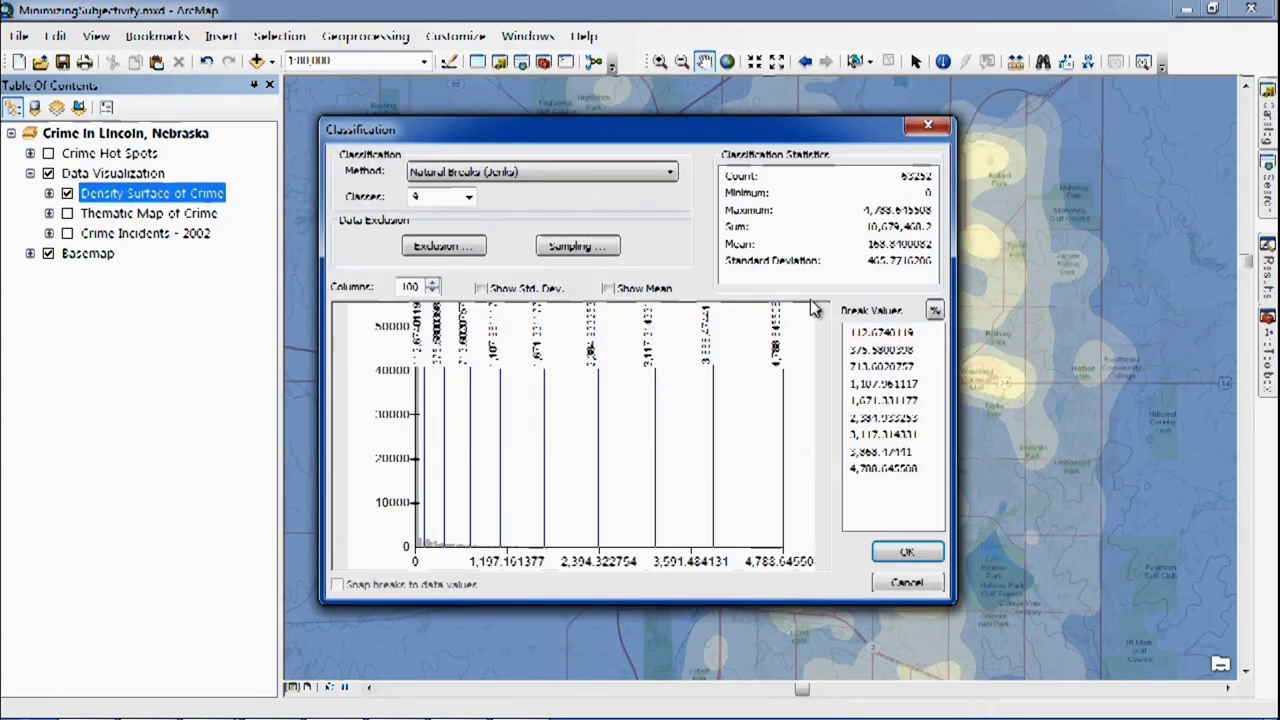
pyautogui.click(540, 176)
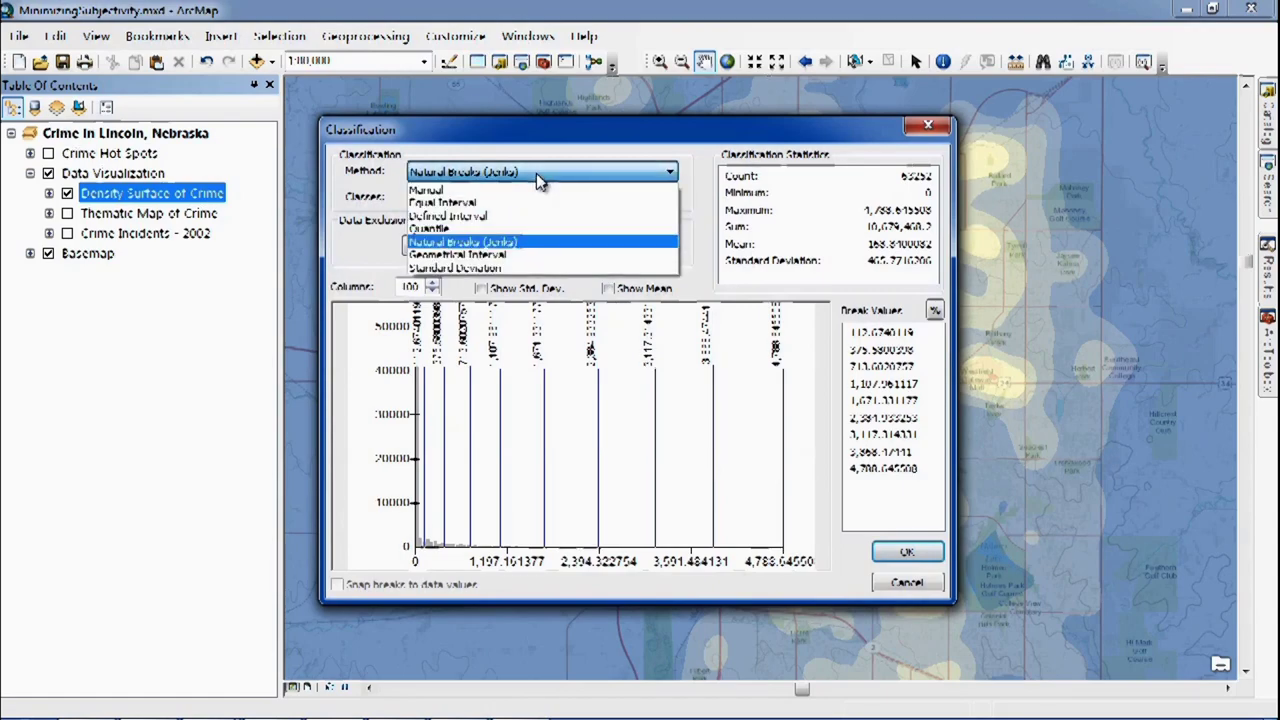
pyautogui.click(500, 229)
pyautogui.click(900, 556)
pyautogui.press('Return')
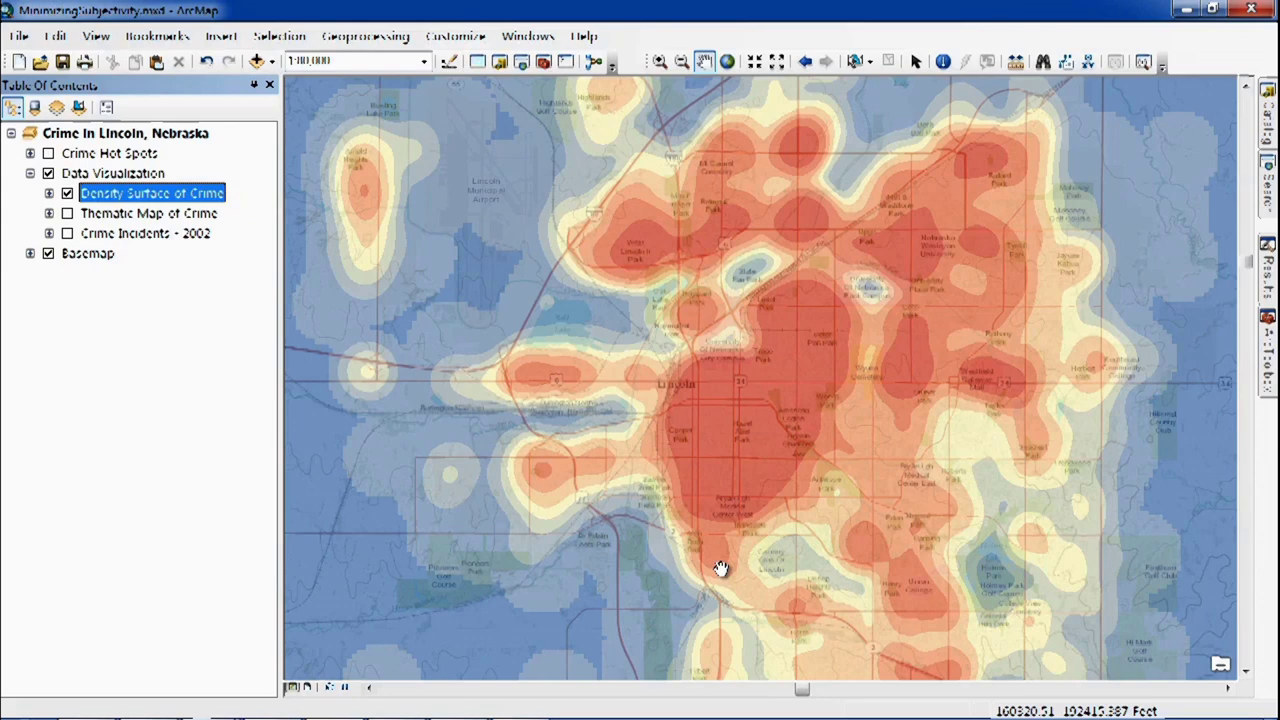
# Step: Turn on Crime Hot Spots and expand its GI_Bin legend of hot and cold spot classes
pyautogui.click(48, 153)
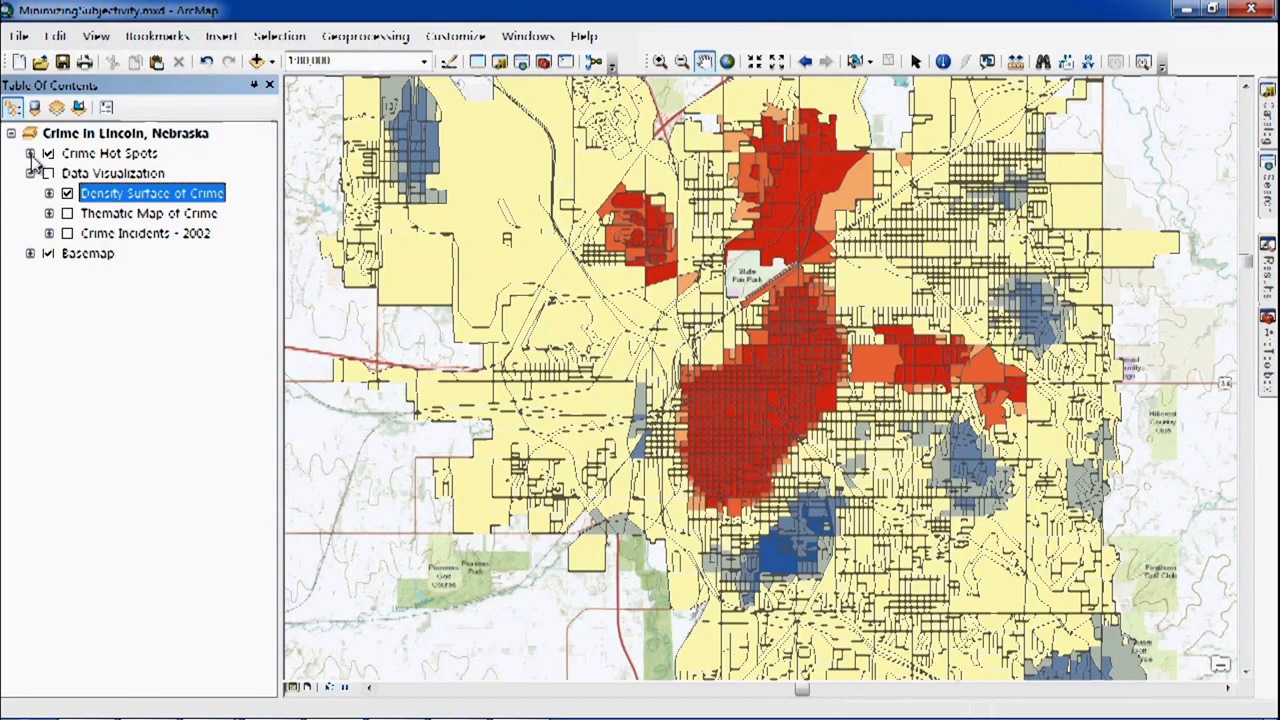
pyautogui.click(30, 154)
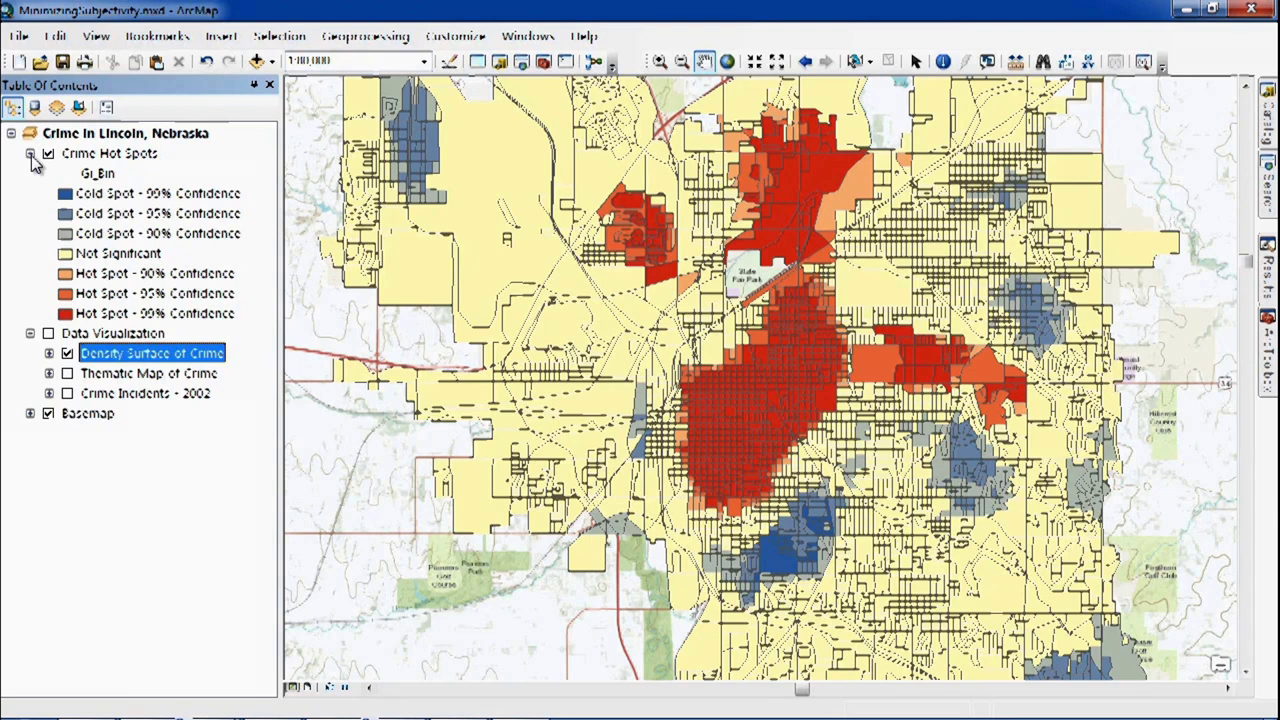